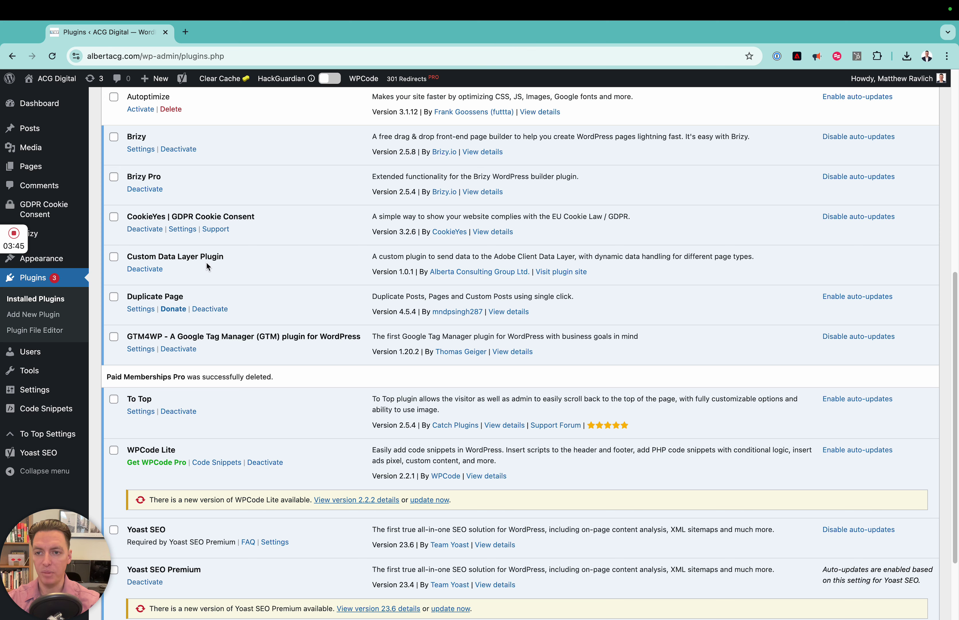
Step: Highlight the name of the Custom Data Layer Plugin in the list of installed WordPress plugins
{"action": "left_click_drag", "start_coordinate": [223, 259], "coordinate": [127, 256]}
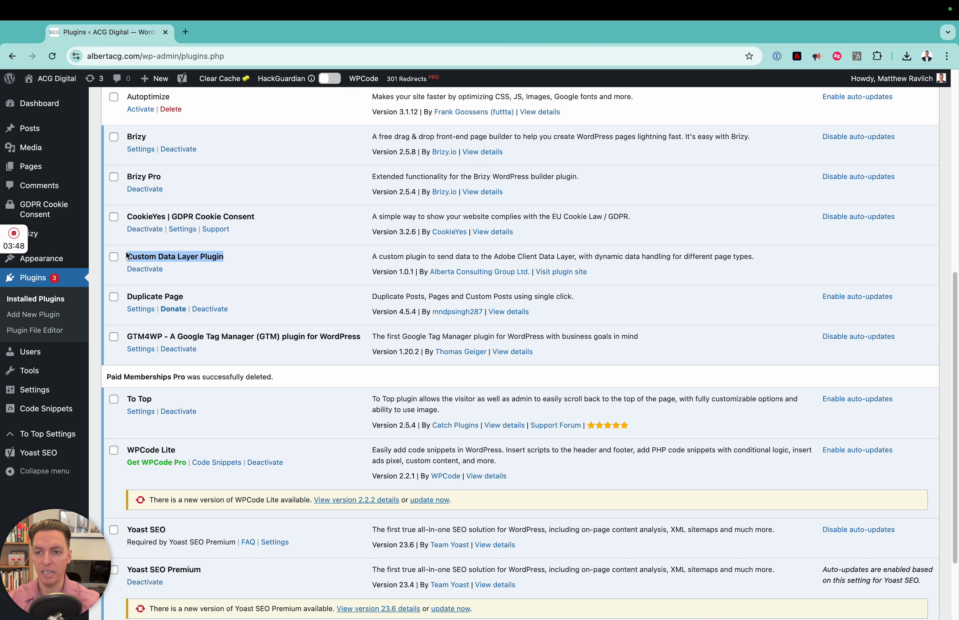
{"action": "left_click", "coordinate": [184, 256]}
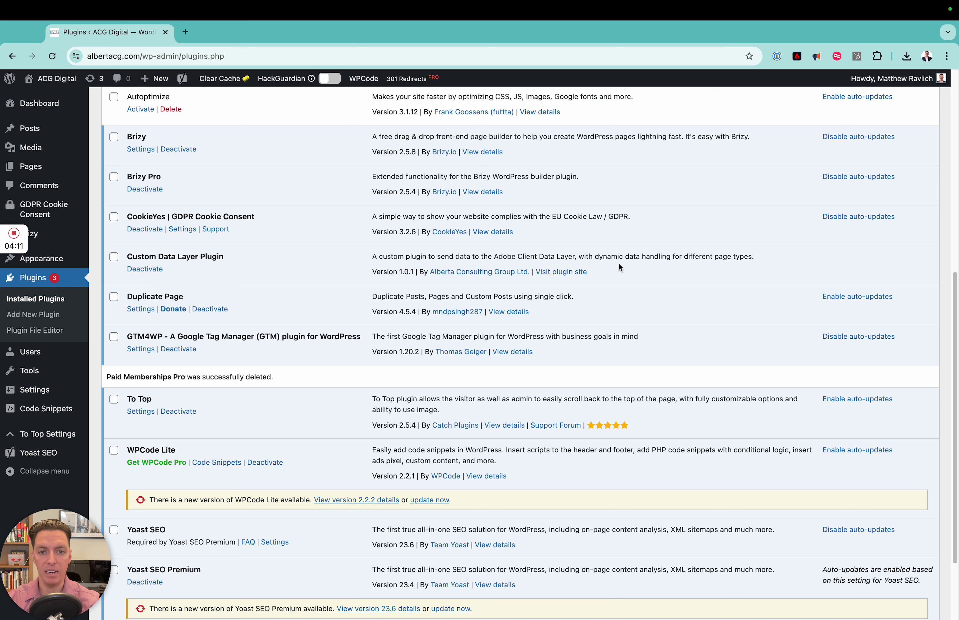
Step: Switch to the acg_content_feed (1) workbook in Excel and magnify the sheet to 220% around the entity.name header
{"action": "key", "text": "ctrl+Up"}
{"action": "left_click", "coordinate": [418, 64]}
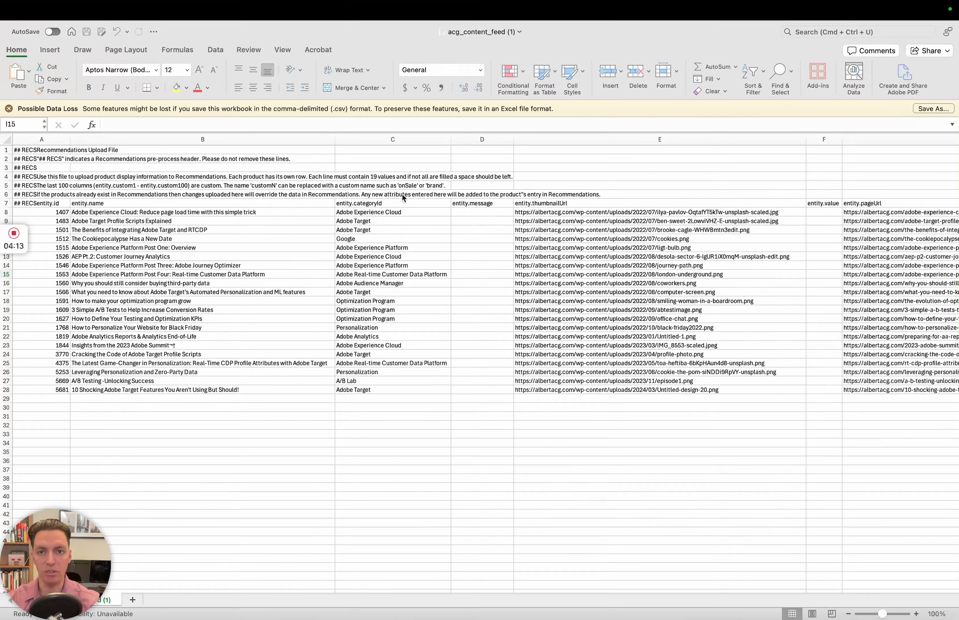
{"action": "left_click", "coordinate": [239, 205]}
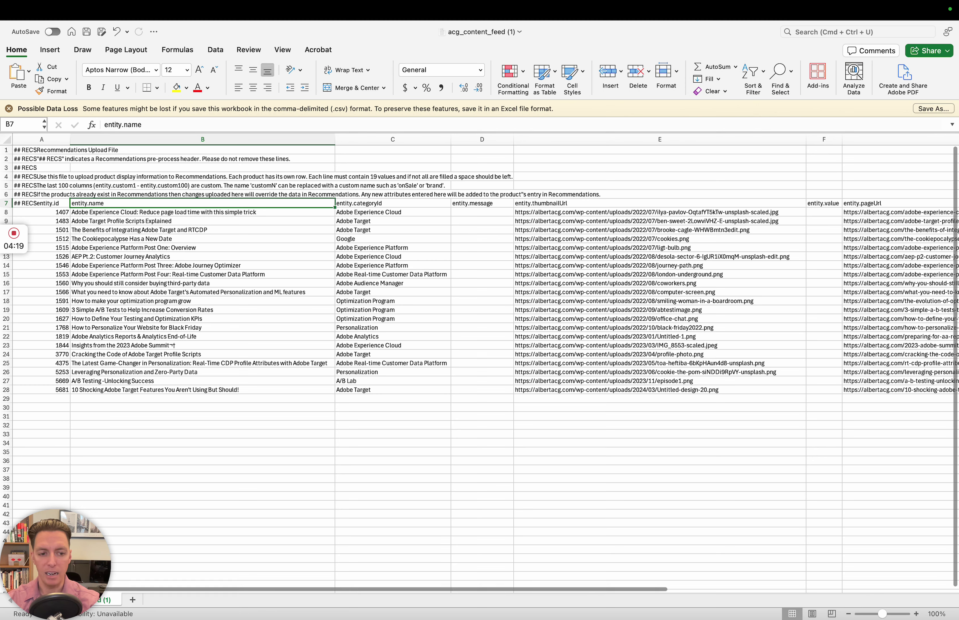
{"action": "left_click_drag", "start_coordinate": [895, 614], "coordinate": [893, 614]}
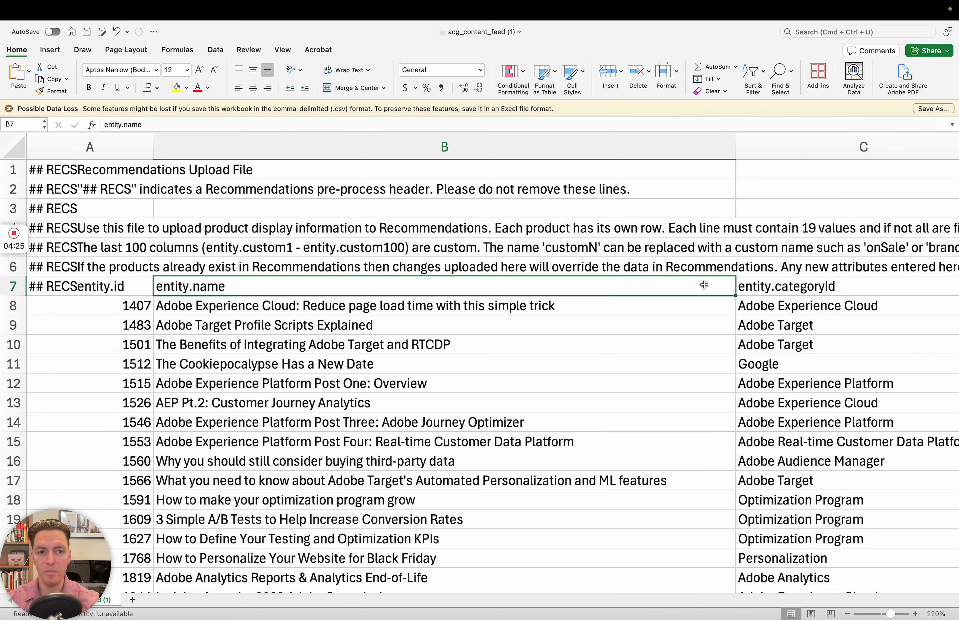
Step: Review the entity.id, entity.name and entity.categoryId headers in row 7 and the blog entries listed beneath them
{"action": "left_click", "coordinate": [781, 294]}
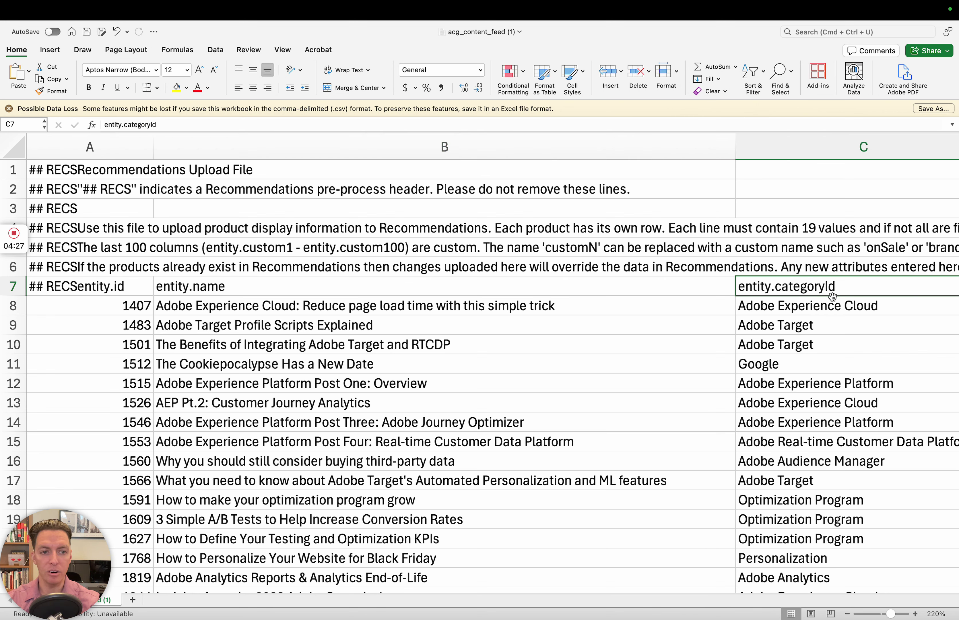
{"action": "left_click", "coordinate": [178, 286]}
{"action": "left_click", "coordinate": [77, 286]}
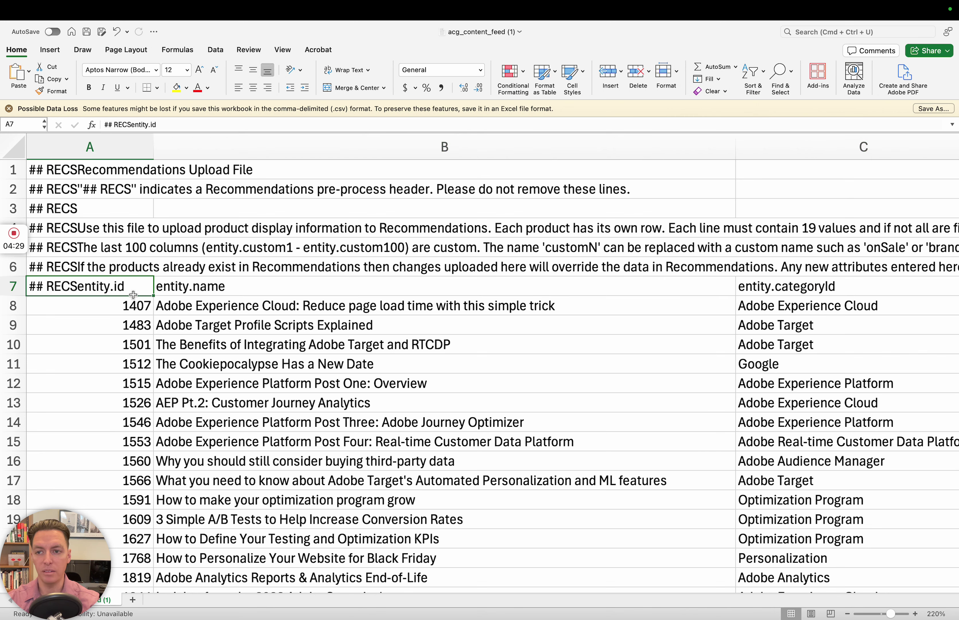
{"action": "left_click", "coordinate": [220, 292]}
{"action": "left_click", "coordinate": [772, 290]}
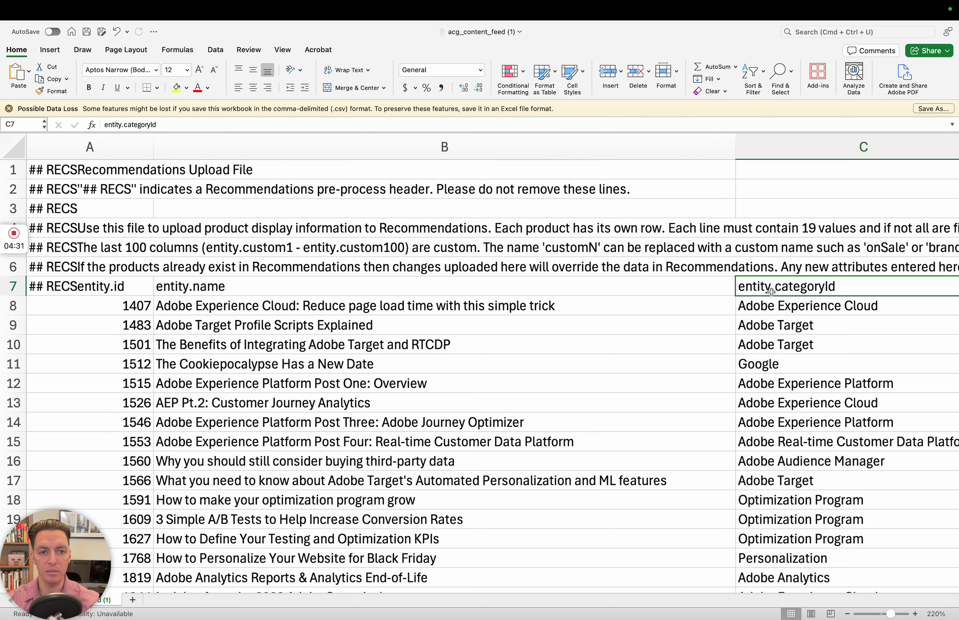
{"action": "left_click", "coordinate": [257, 303]}
{"action": "scroll", "coordinate": [270, 342], "scroll_direction": "down", "scroll_amount": 5}
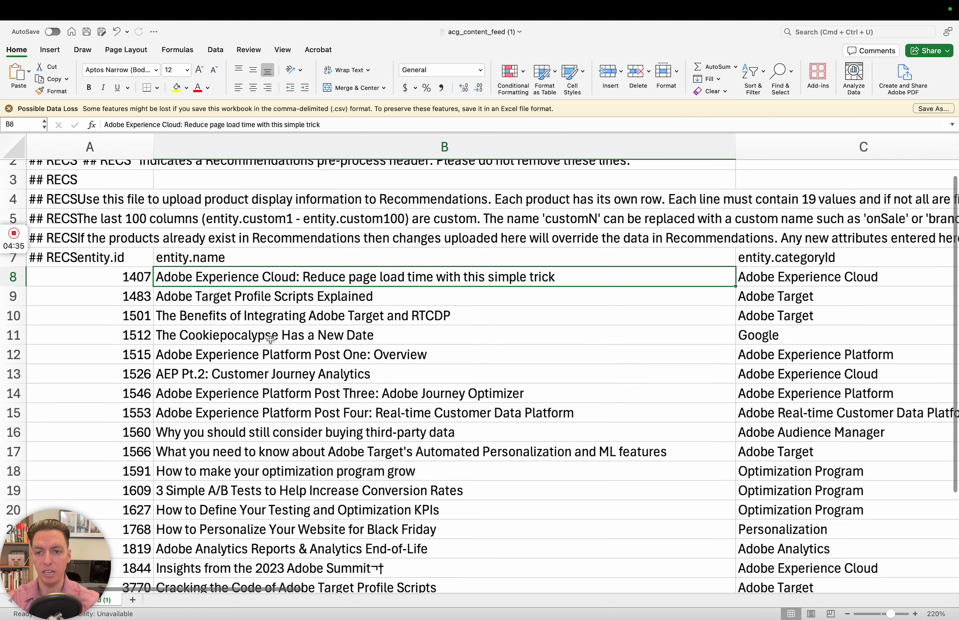
{"action": "scroll", "coordinate": [270, 339], "scroll_direction": "up", "scroll_amount": 3}
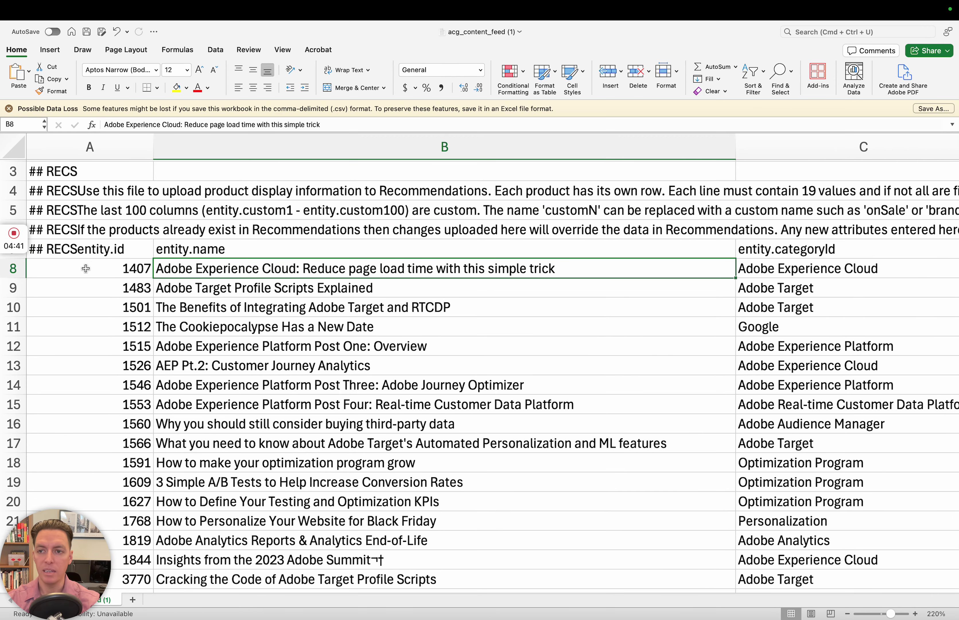
Step: Examine the ID values of the first content rows against the entity.id header, along with the name and category columns
{"action": "left_click", "coordinate": [110, 267]}
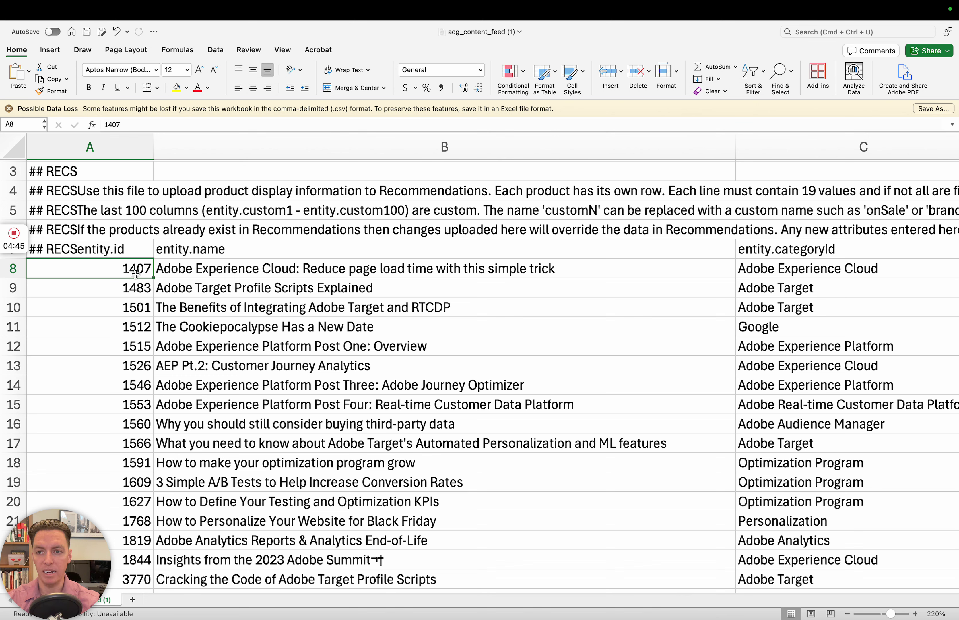
{"action": "left_click", "coordinate": [137, 293]}
{"action": "left_click", "coordinate": [137, 310]}
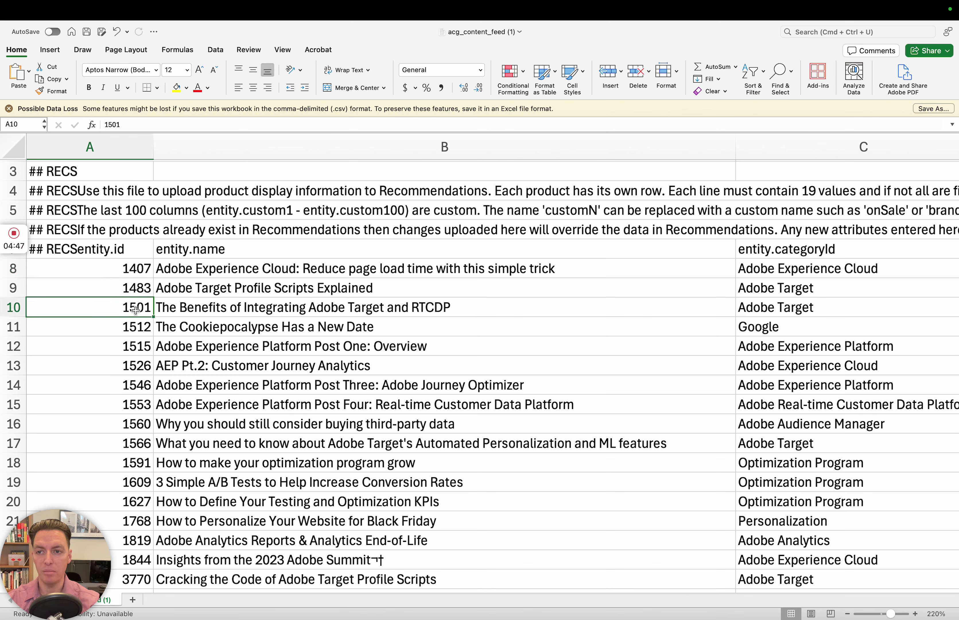
{"action": "left_click", "coordinate": [126, 267]}
{"action": "left_click", "coordinate": [107, 250]}
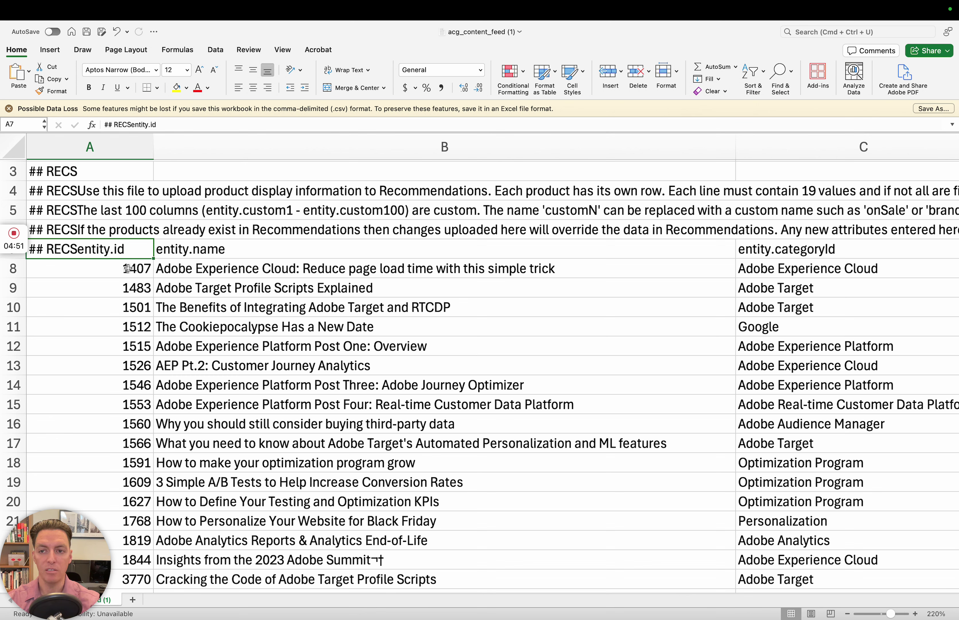
{"action": "left_click", "coordinate": [133, 275]}
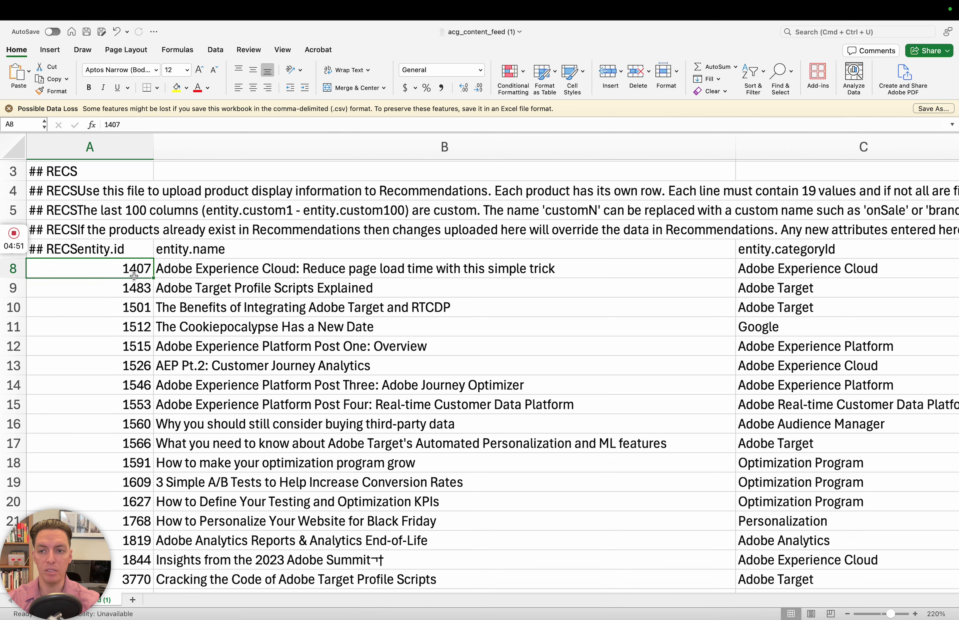
{"action": "left_click", "coordinate": [125, 252]}
{"action": "left_click", "coordinate": [327, 257]}
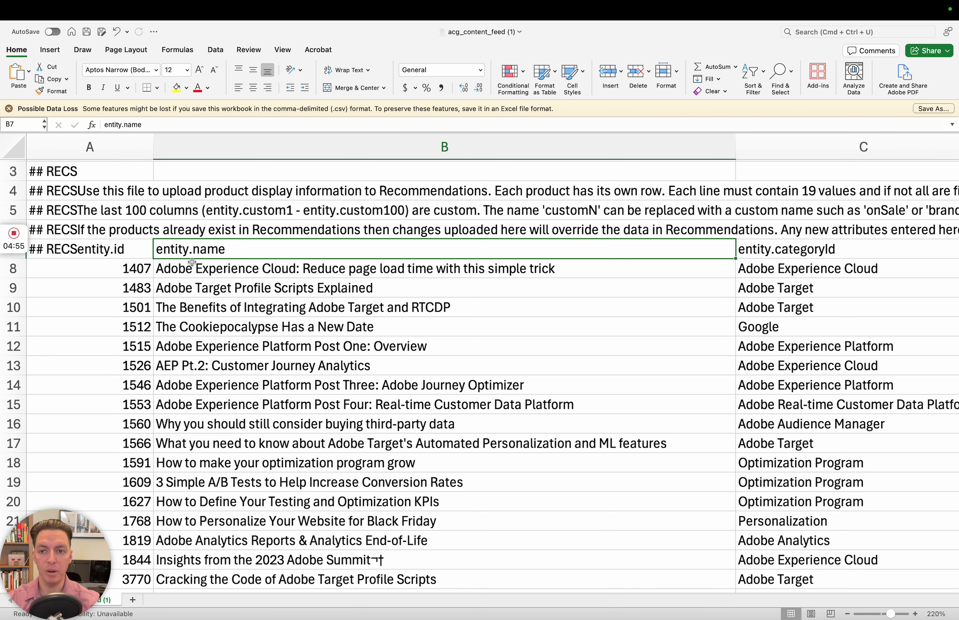
{"action": "left_click", "coordinate": [773, 249]}
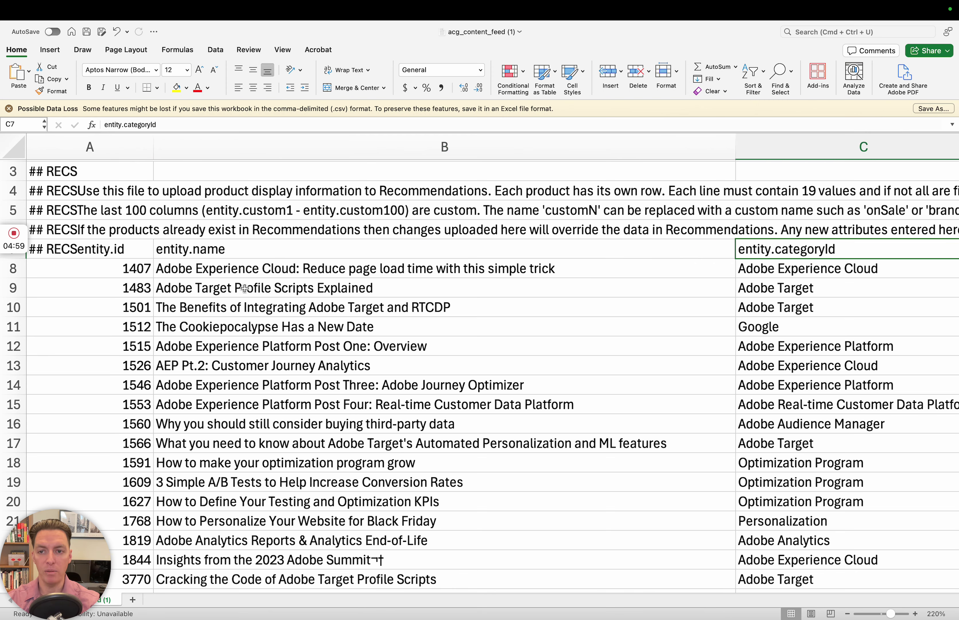
{"action": "scroll", "coordinate": [239, 278], "scroll_direction": "down", "scroll_amount": 3}
Step: Switch to the split view of Chrome and VS Code and widen the editor showing custom-data-layer.js
{"action": "key", "text": "ctrl+Up"}
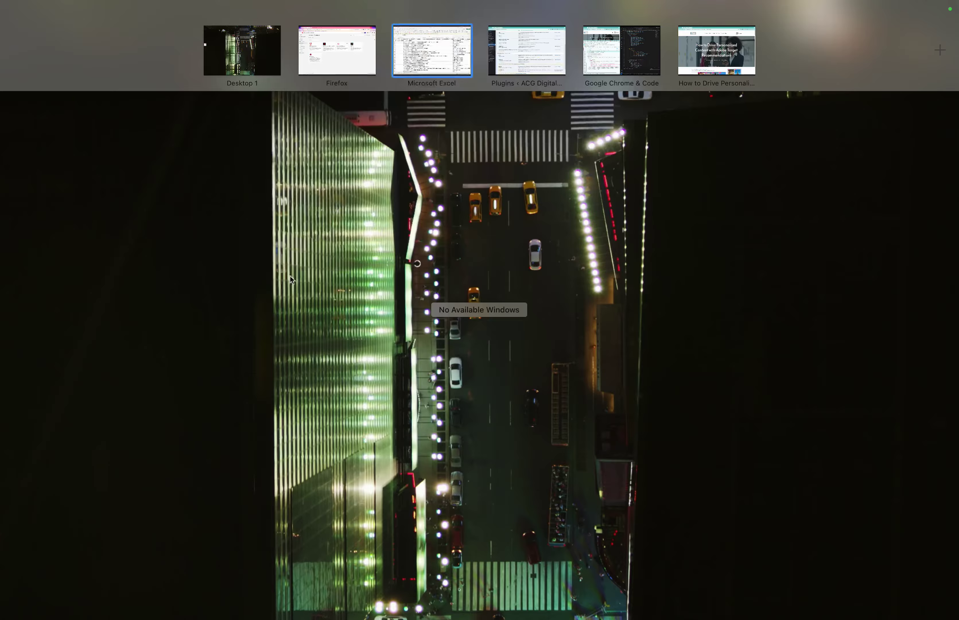
{"action": "left_click", "coordinate": [534, 67]}
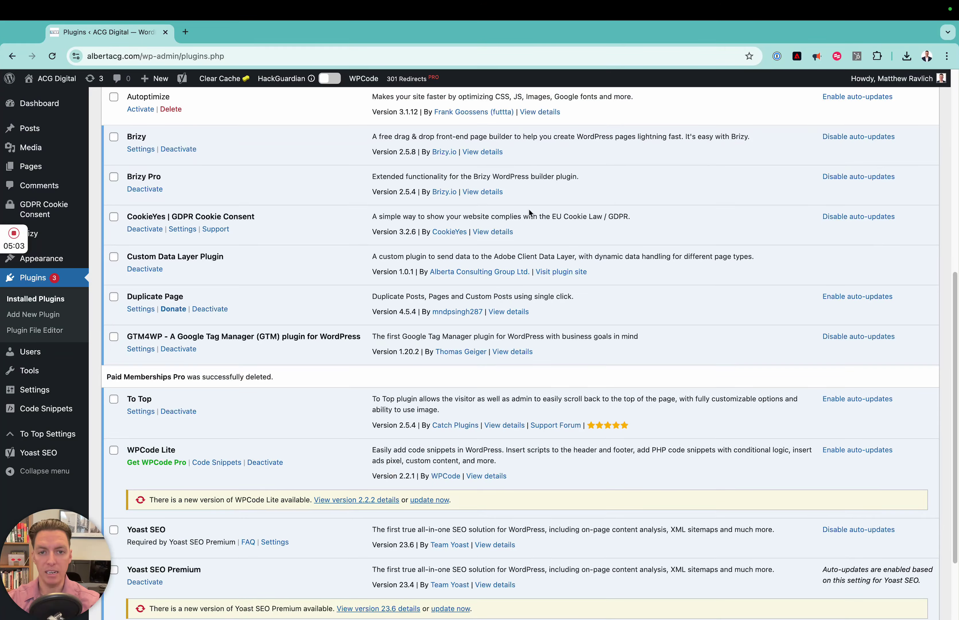
{"action": "key", "text": "ctrl+Up"}
{"action": "left_click", "coordinate": [614, 50]}
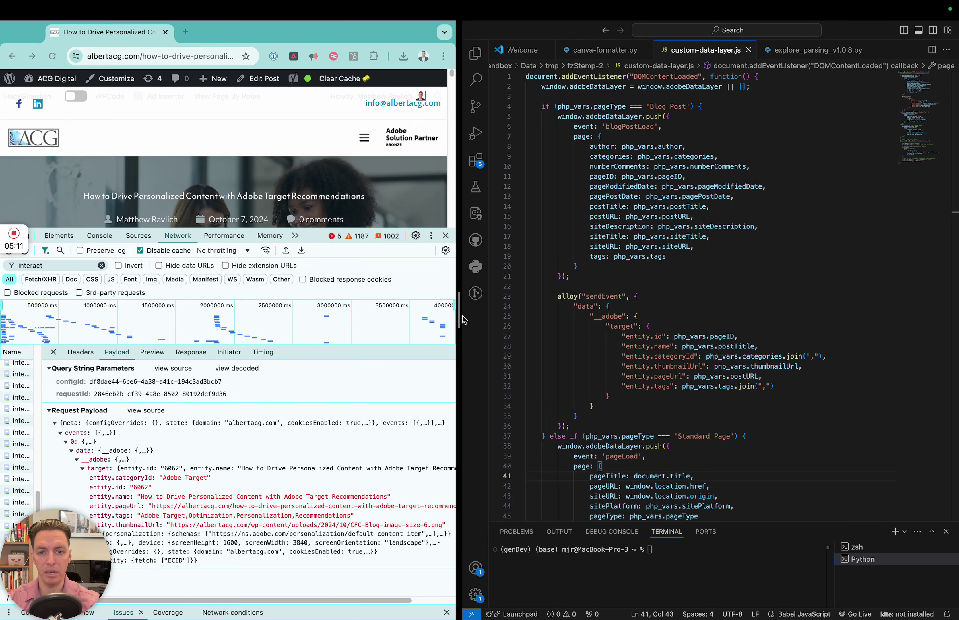
{"action": "left_click_drag", "start_coordinate": [465, 320], "coordinate": [250, 302]}
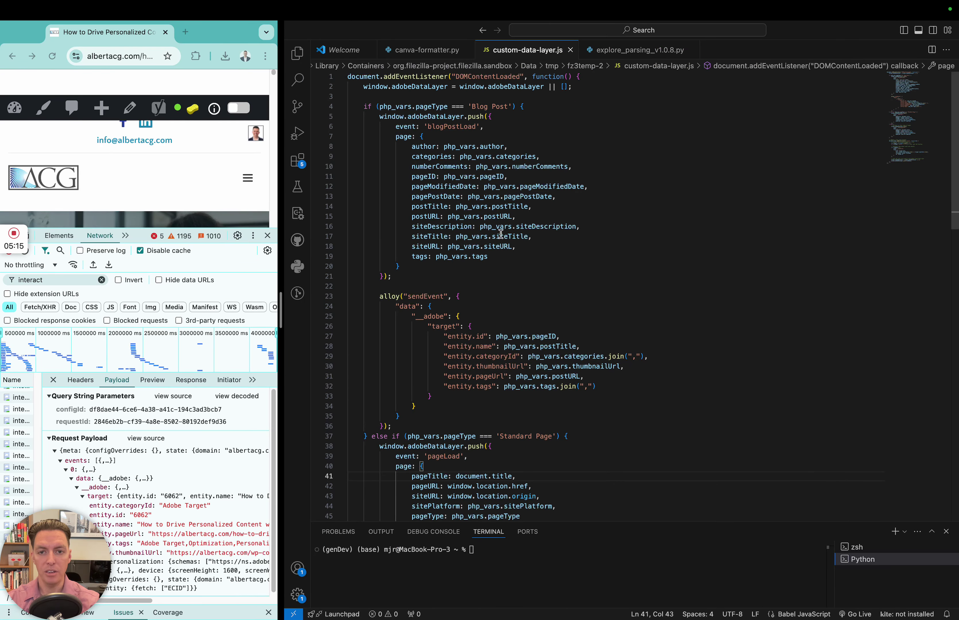
Step: Inspect the opening DOMContentLoaded code and the 'Blog Post' adobeDataLayer push in custom-data-layer.js
{"action": "left_click", "coordinate": [349, 77]}
{"action": "left_click_drag", "start_coordinate": [349, 76], "coordinate": [558, 112]}
{"action": "left_click", "coordinate": [561, 116]}
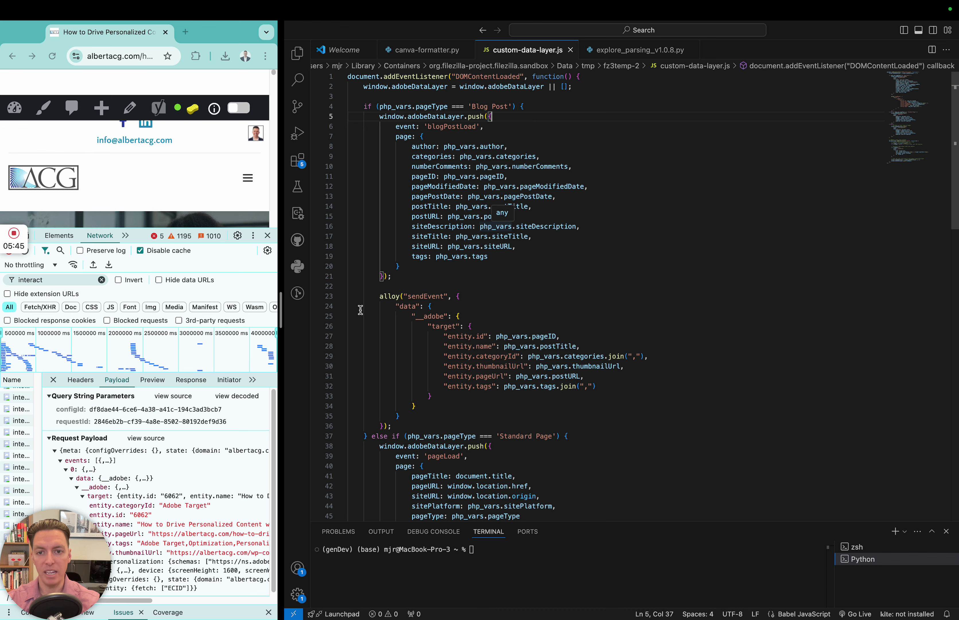
Step: Examine the alloy sendEvent block and its Target entity parameters, from entity.id through entity.tags
{"action": "left_click_drag", "start_coordinate": [376, 296], "coordinate": [623, 399]}
{"action": "left_click", "coordinate": [386, 299]}
{"action": "left_click", "coordinate": [466, 364]}
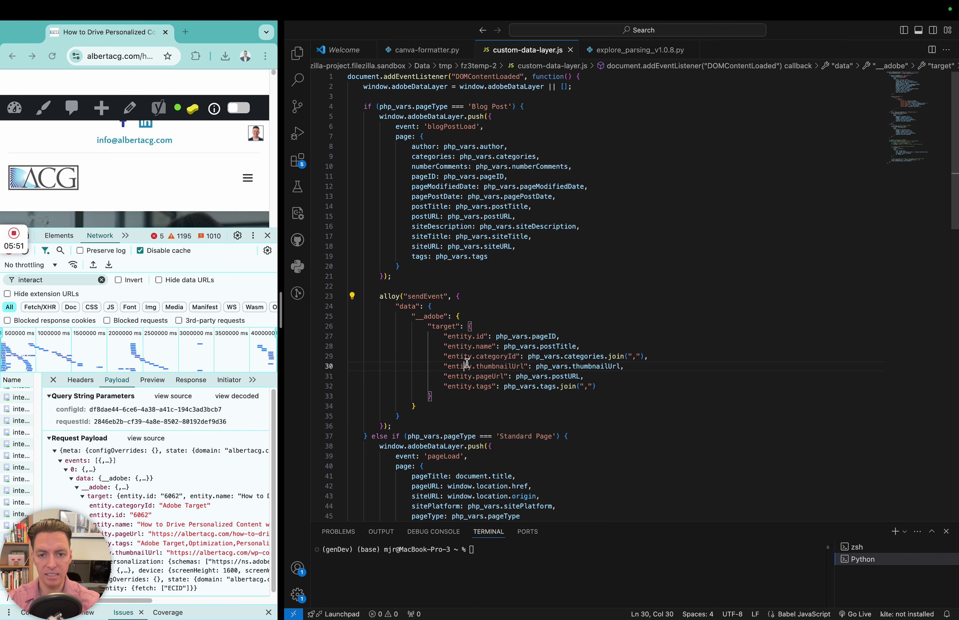
{"action": "left_click", "coordinate": [468, 345]}
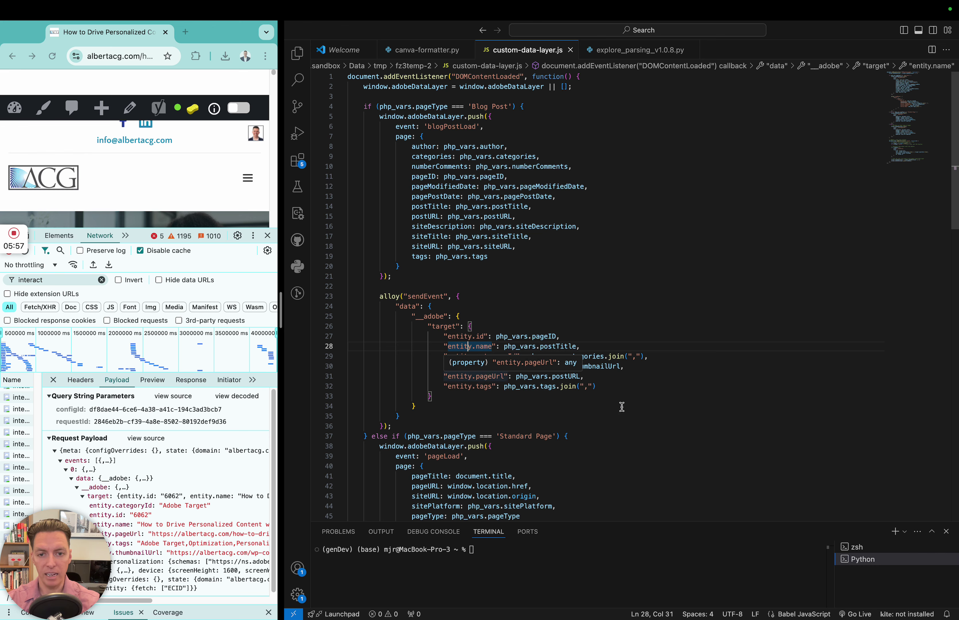
{"action": "left_click", "coordinate": [621, 388]}
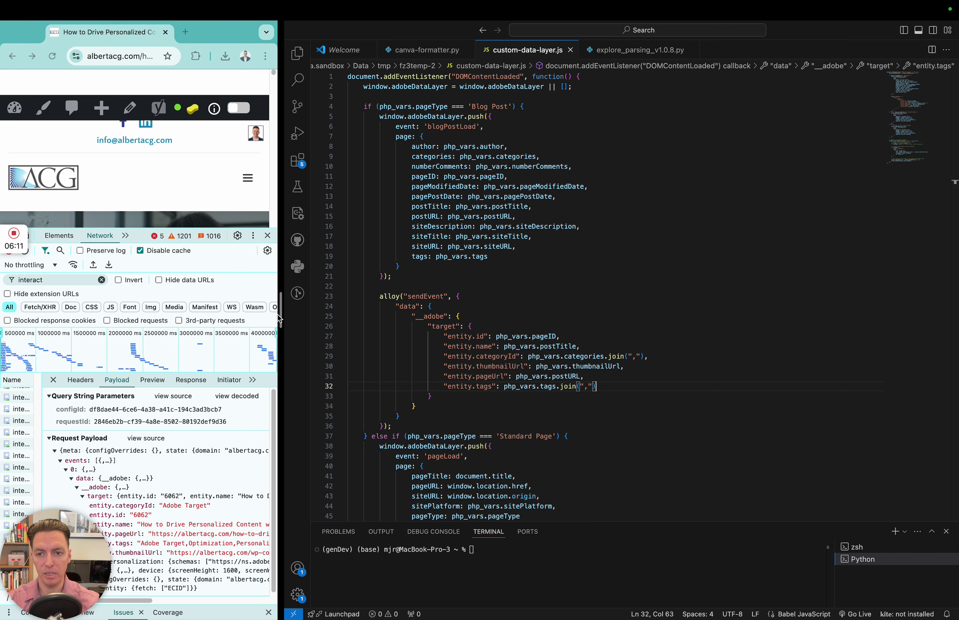
Step: Widen the browser side of the split view to show the full interact request payload with its entity values
{"action": "left_click_drag", "start_coordinate": [285, 319], "coordinate": [725, 323]}
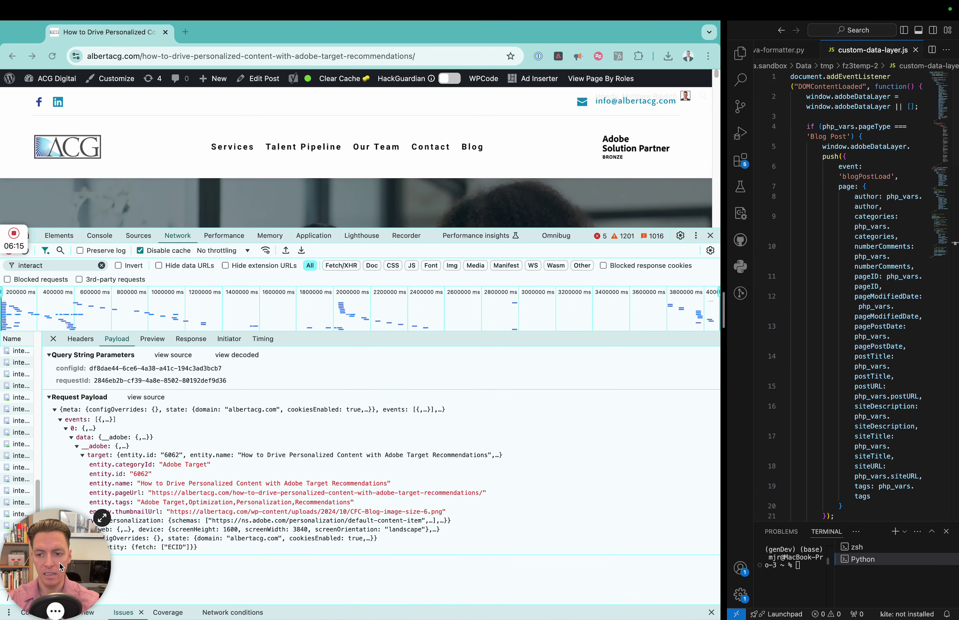
{"action": "left_click_drag", "start_coordinate": [59, 563], "coordinate": [651, 562]}
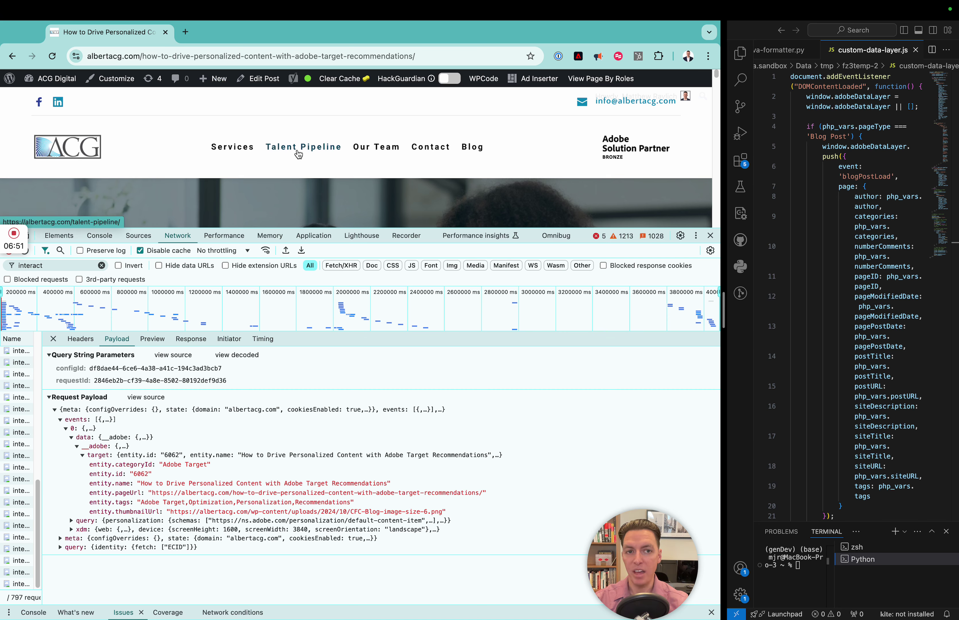
Step: Switch to Firefox and open the Recommendations Catalog Search in Adobe Target
{"action": "key", "text": "ctrl+Up"}
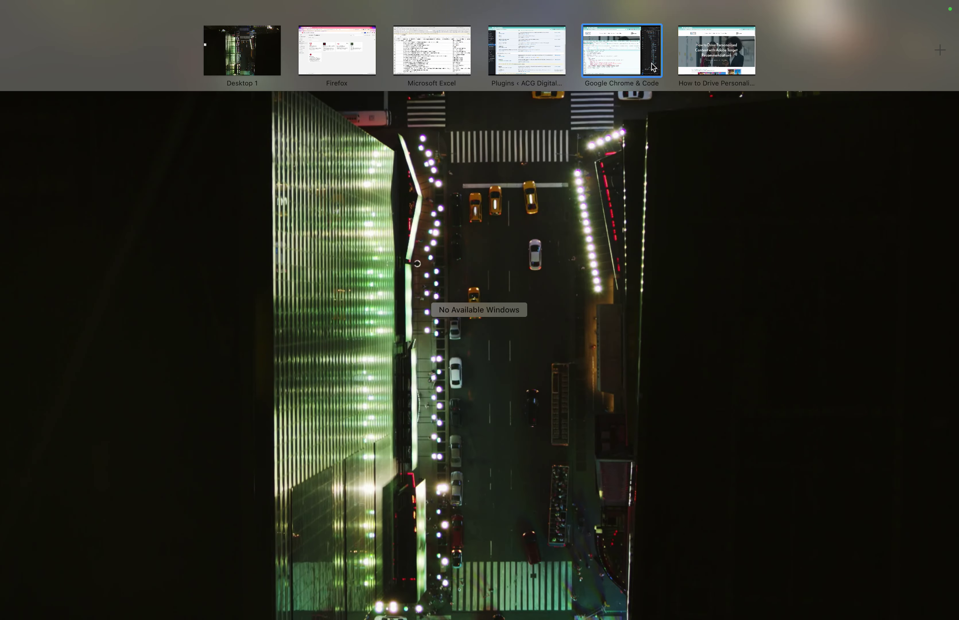
{"action": "left_click", "coordinate": [459, 70]}
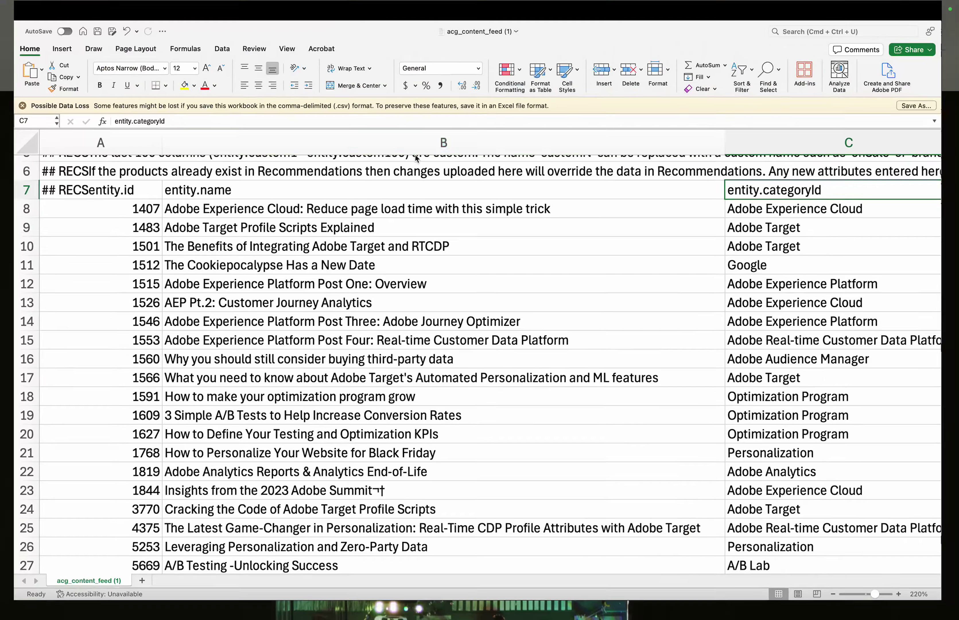
{"action": "key", "text": "ctrl+Up"}
{"action": "left_click", "coordinate": [313, 60]}
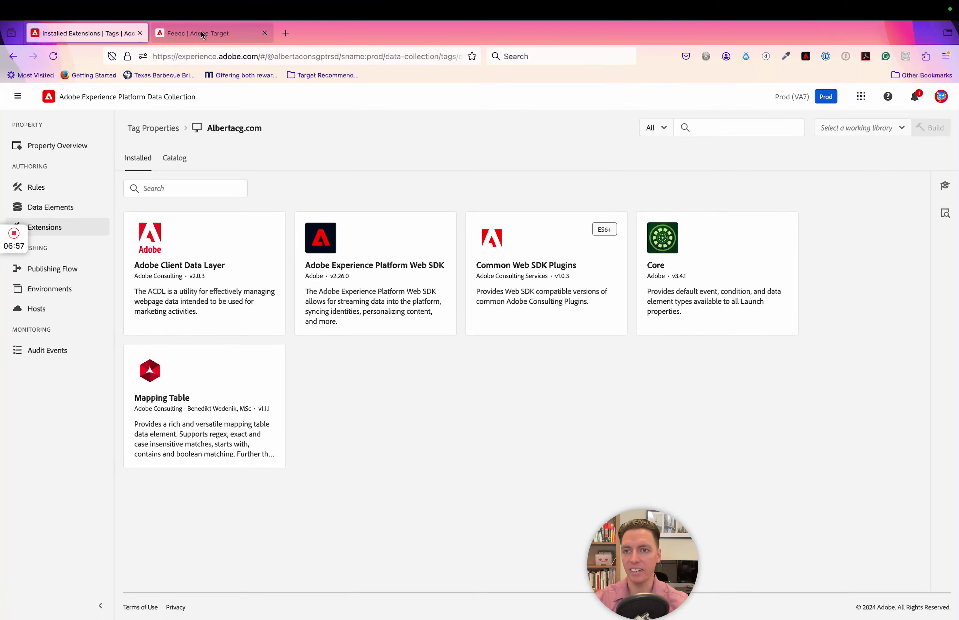
{"action": "left_click", "coordinate": [201, 32]}
{"action": "left_click", "coordinate": [23, 164]}
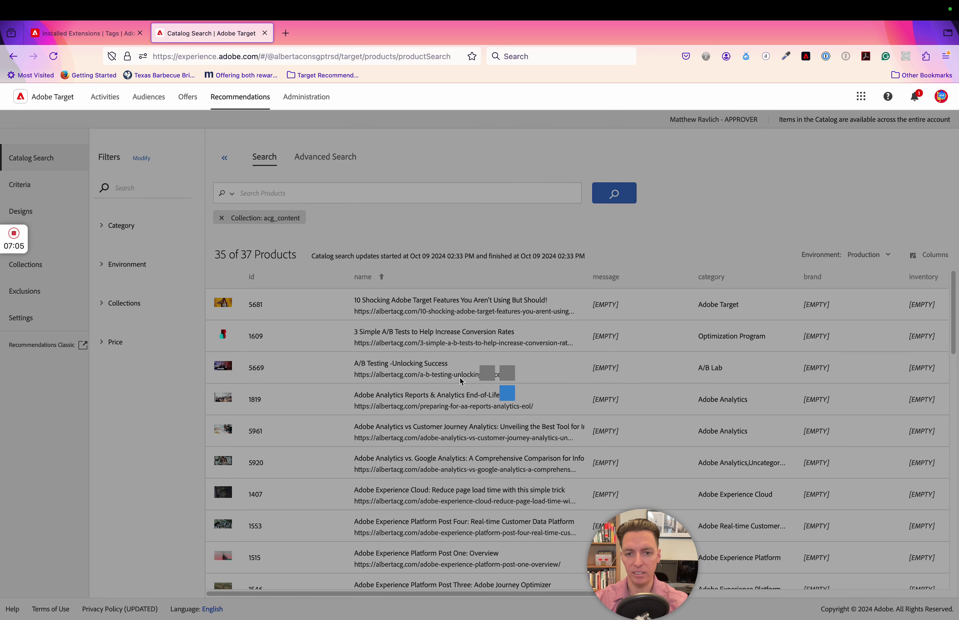
Step: Open the catalog details of the product "How to Drive Personalized Content with Adobe Target Recommendations"
{"action": "scroll", "coordinate": [437, 504], "scroll_direction": "down", "scroll_amount": 5}
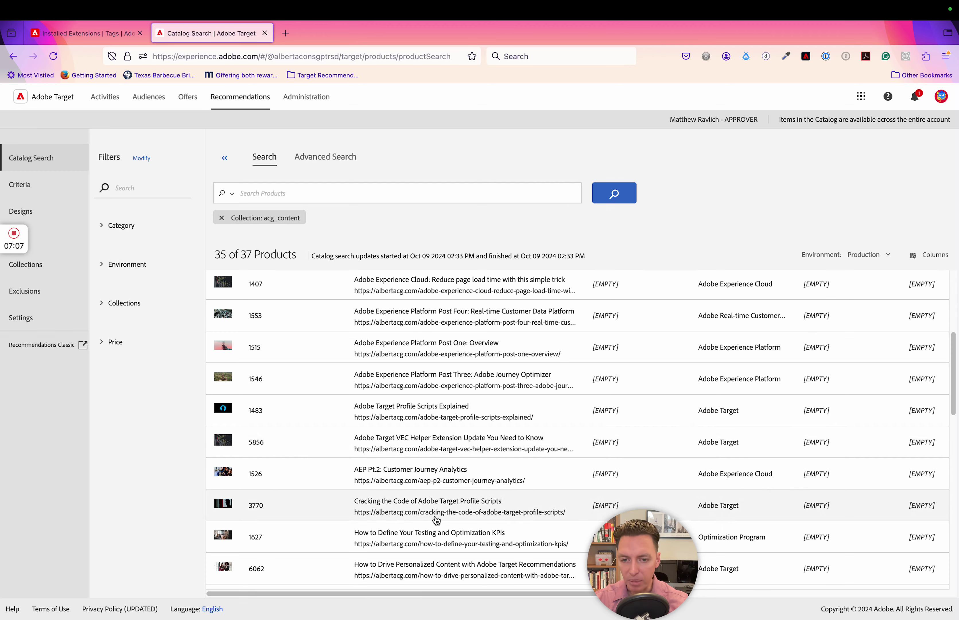
{"action": "scroll", "coordinate": [437, 521], "scroll_direction": "down", "scroll_amount": 5}
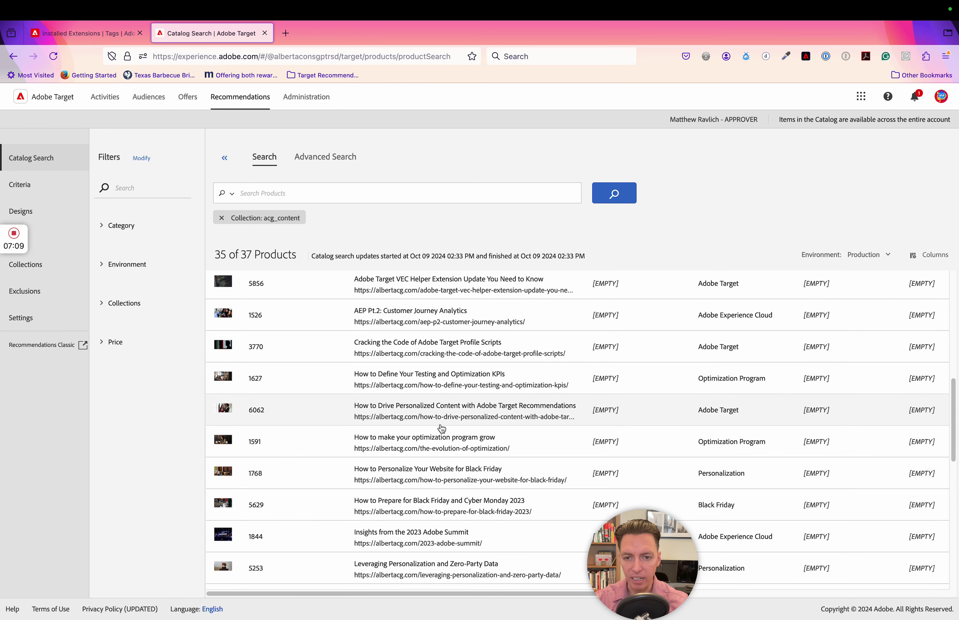
{"action": "left_click", "coordinate": [412, 412]}
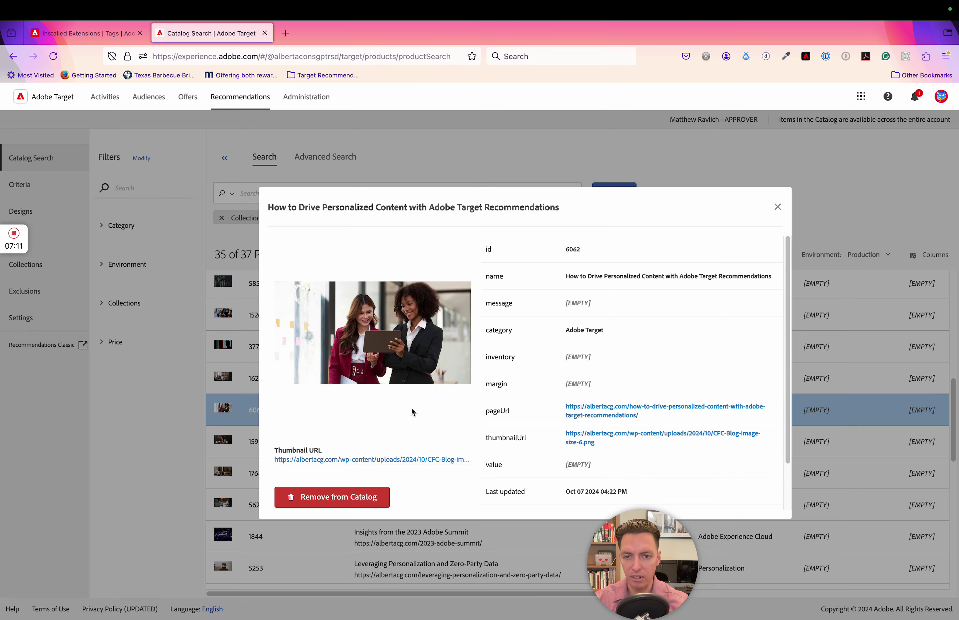
Step: Switch to the full-screen Chrome window with the personalized content blog post and look through the article page
{"action": "key", "text": "ctrl+Up"}
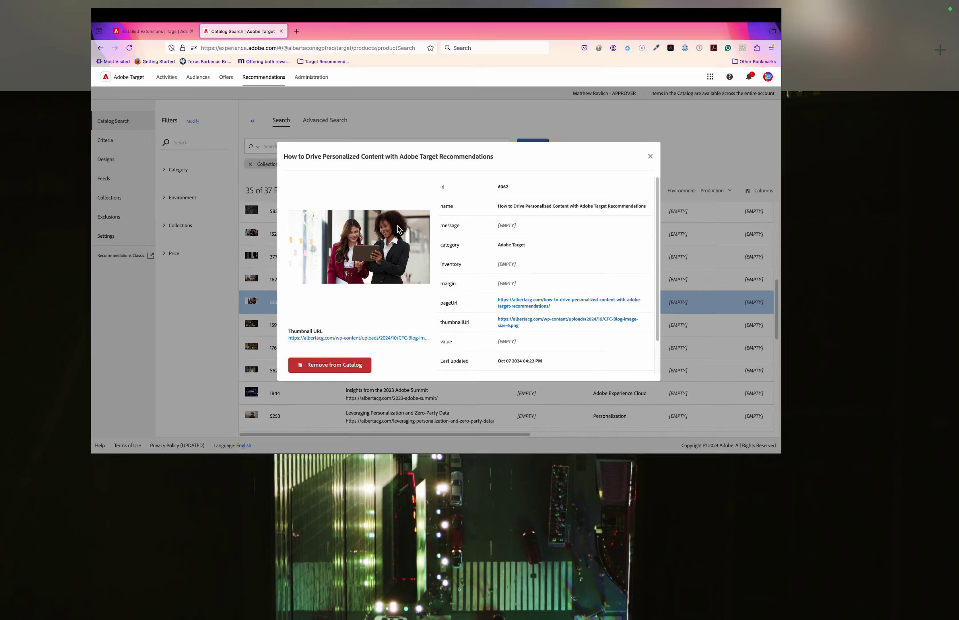
{"action": "left_click", "coordinate": [732, 51]}
{"action": "scroll", "coordinate": [520, 401], "scroll_direction": "down", "scroll_amount": 6}
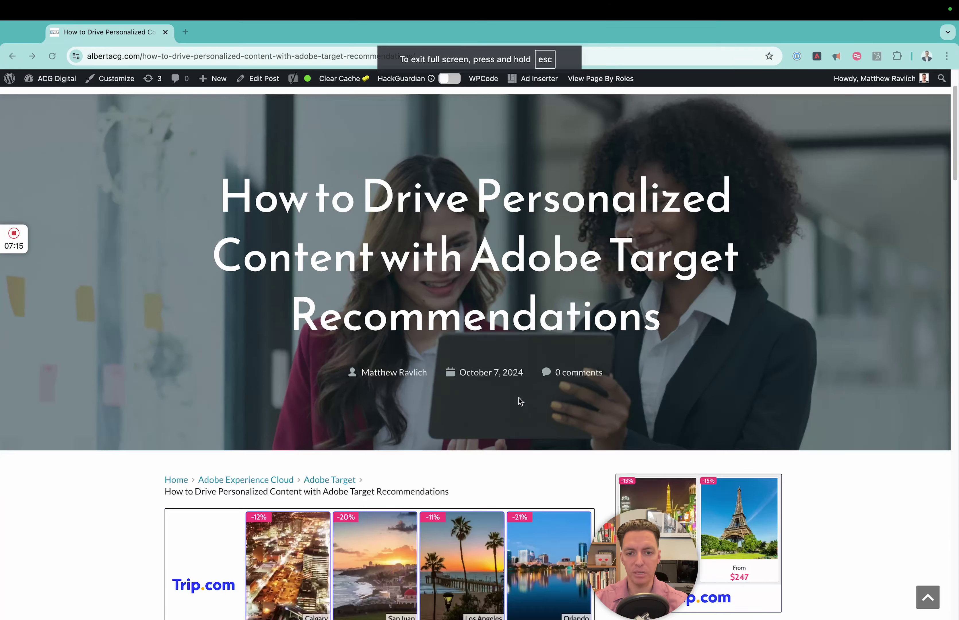
Step: Look over the blog post down to its embedded video and introduction, and switch back to the product's catalog details in Firefox
{"action": "scroll", "coordinate": [520, 403], "scroll_direction": "down", "scroll_amount": 13}
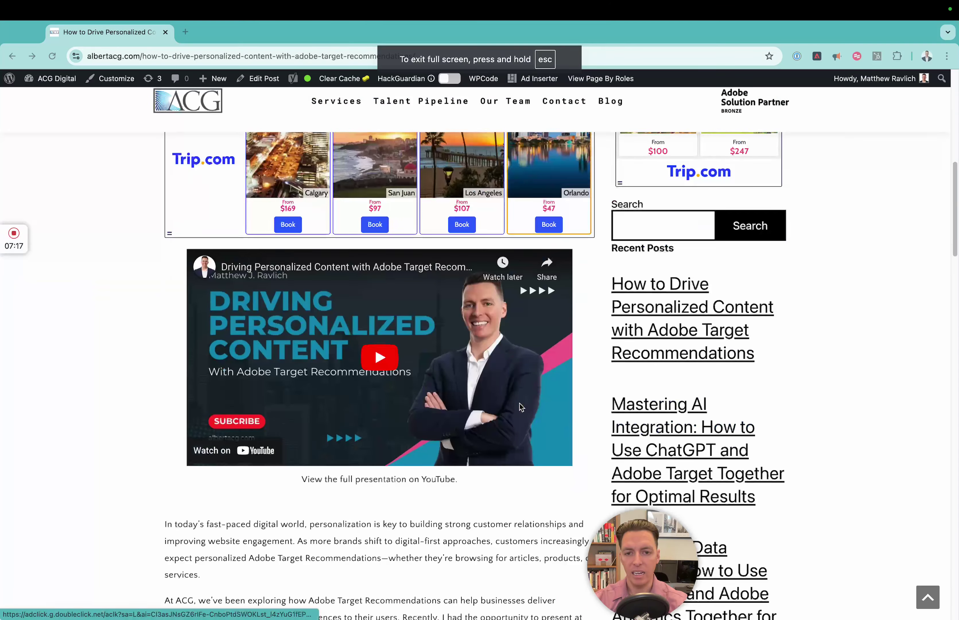
{"action": "mouse_move", "coordinate": [215, 48]}
{"action": "key", "text": "ctrl+Up"}
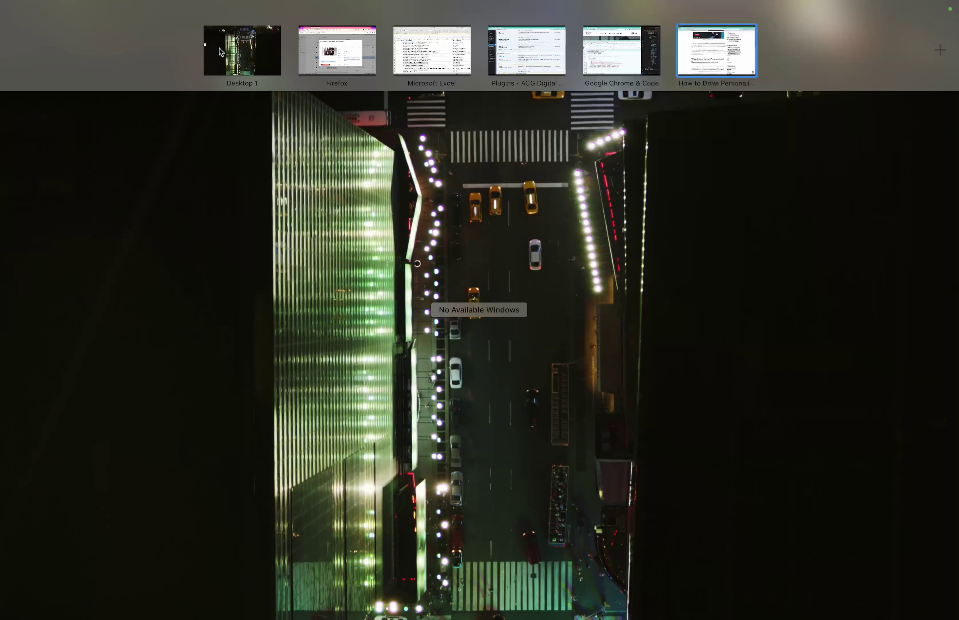
{"action": "left_click", "coordinate": [339, 68]}
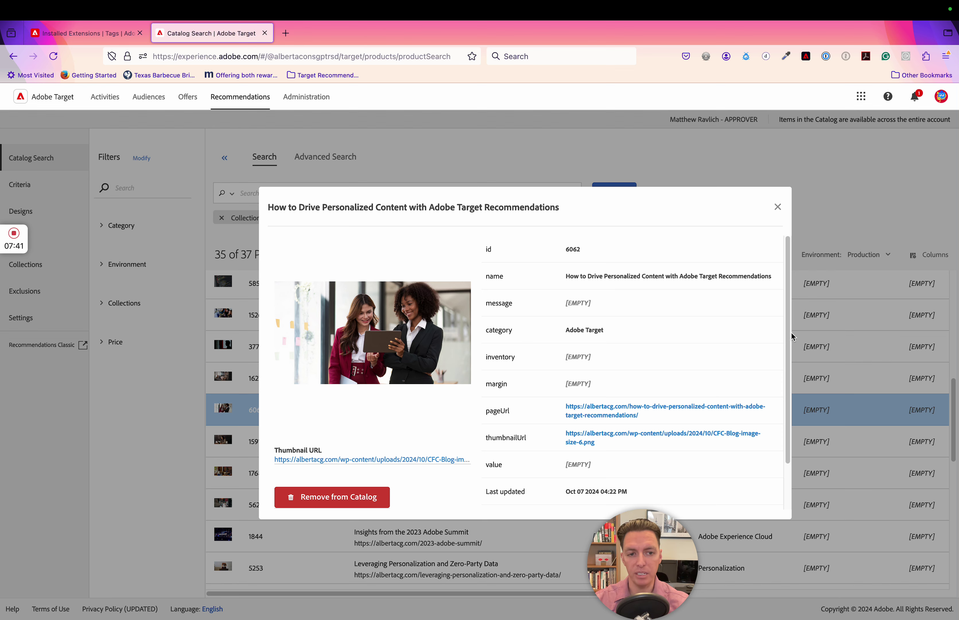
Step: Examine the product's catalog attributes from id down to tags, and close the product details
{"action": "left_click_drag", "start_coordinate": [786, 335], "coordinate": [786, 384]}
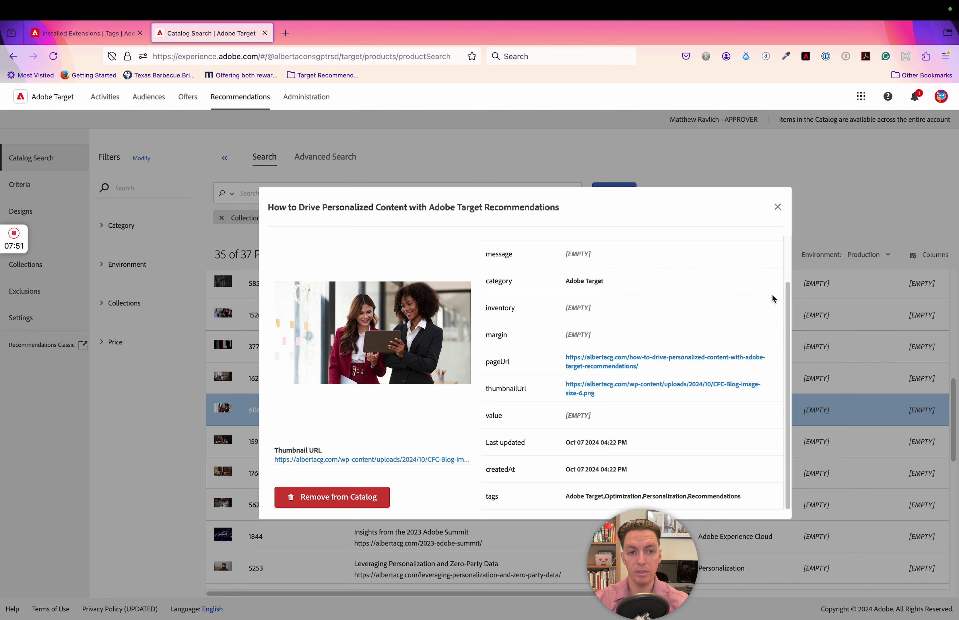
{"action": "left_click_drag", "start_coordinate": [788, 295], "coordinate": [788, 250]}
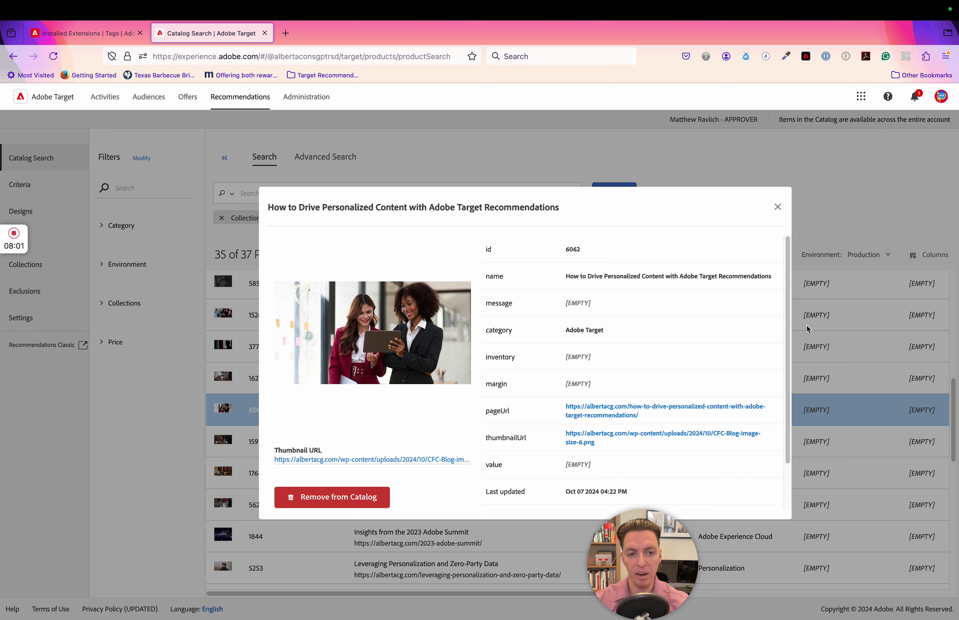
{"action": "left_click_drag", "start_coordinate": [788, 313], "coordinate": [786, 359]}
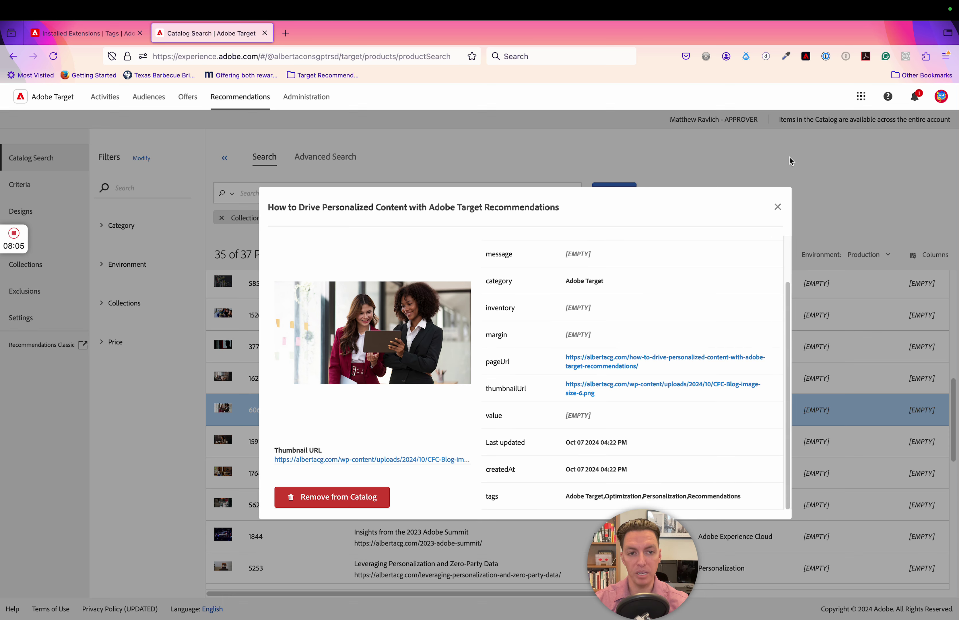
{"action": "left_click", "coordinate": [777, 208]}
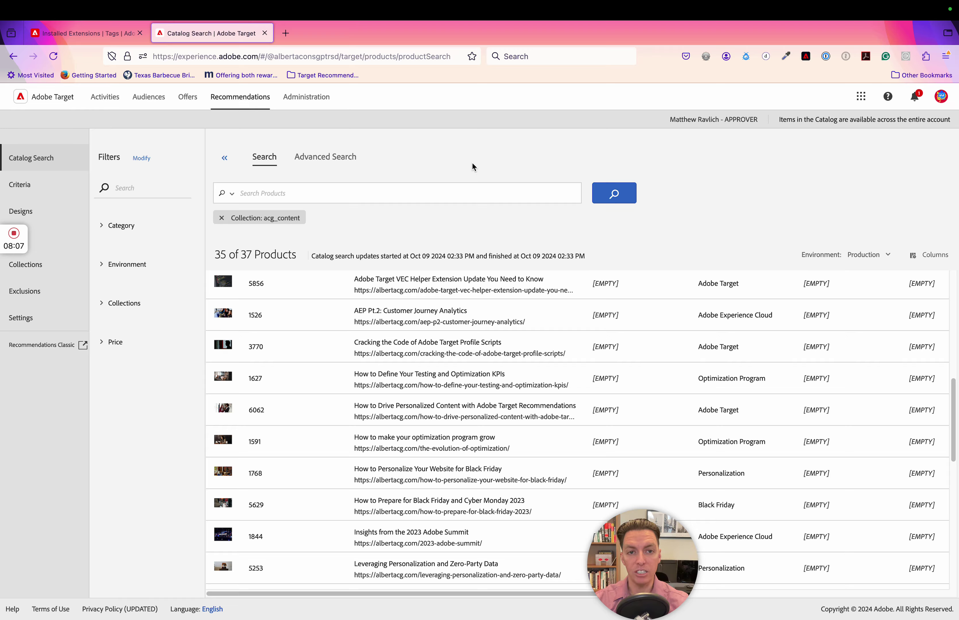
Step: Switch to the Chrome and Code split view to review the interact payload, and return to the top of the full-screen blog post
{"action": "key", "text": "ctrl+Up"}
{"action": "left_click", "coordinate": [624, 51]}
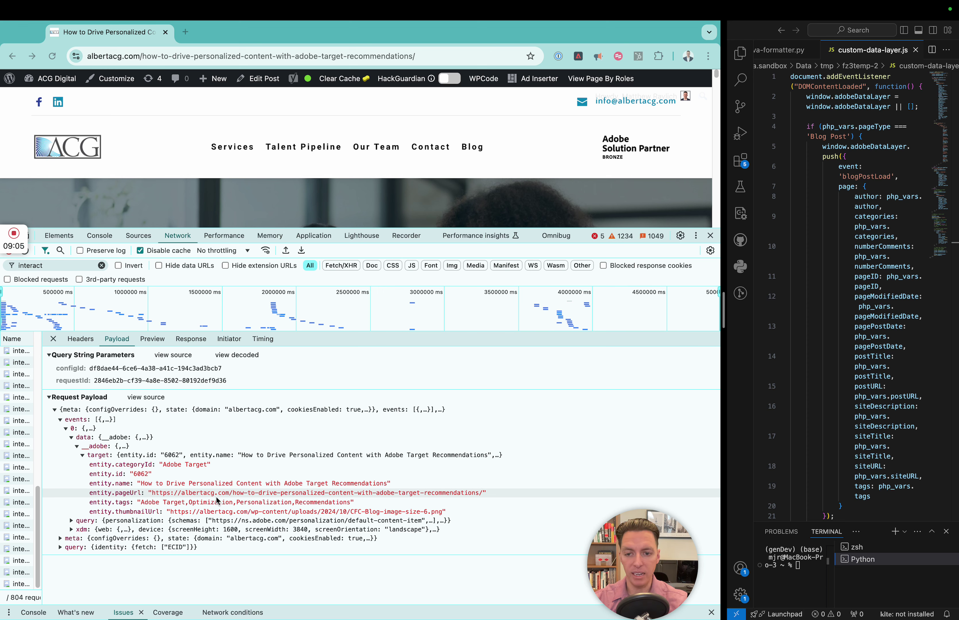
{"action": "key", "text": "ctrl+Up"}
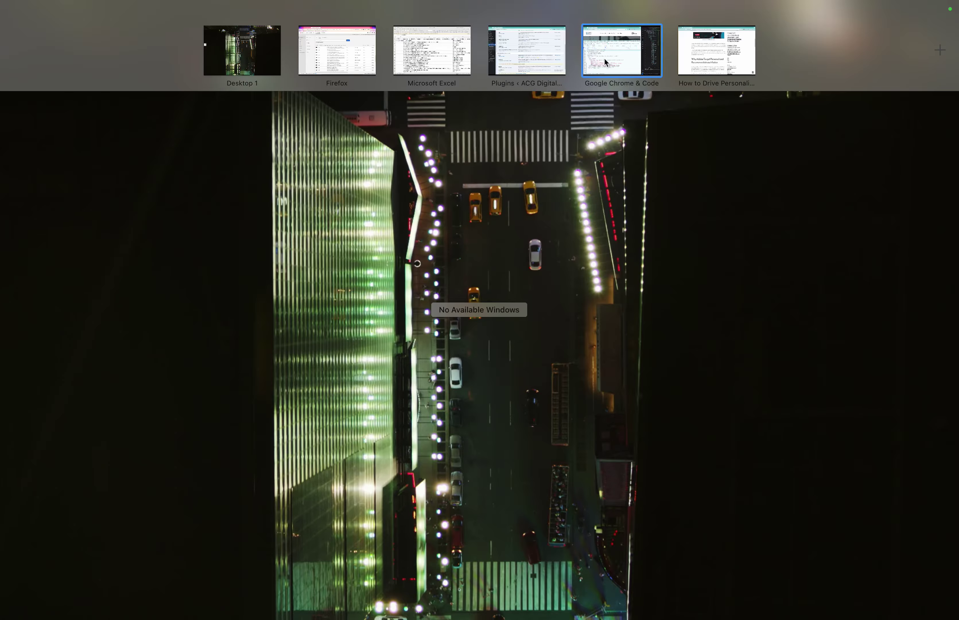
{"action": "left_click", "coordinate": [706, 54]}
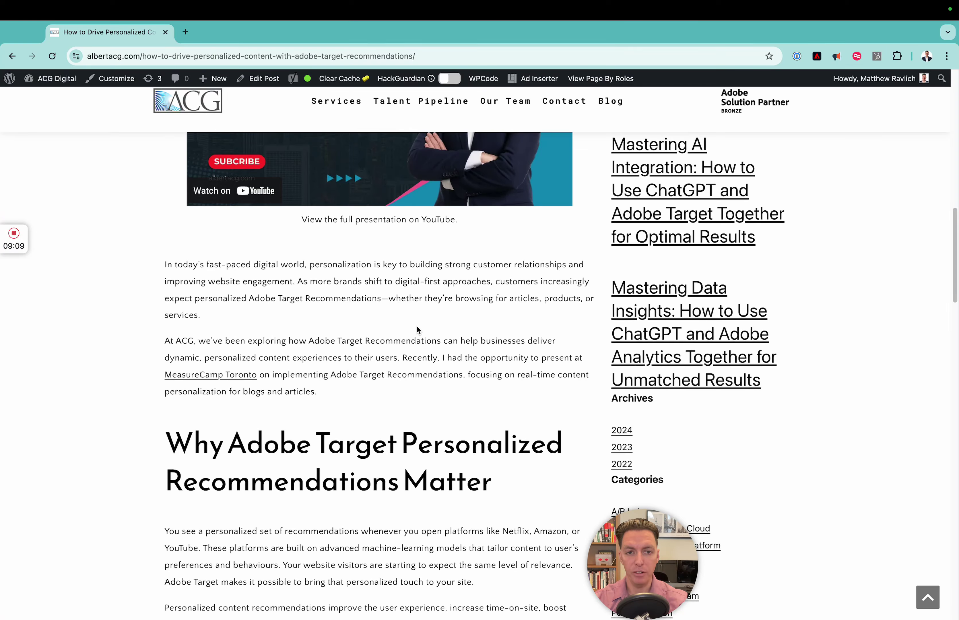
{"action": "scroll", "coordinate": [416, 324], "scroll_direction": "up", "scroll_amount": 10}
{"action": "scroll", "coordinate": [419, 341], "scroll_direction": "up", "scroll_amount": 5}
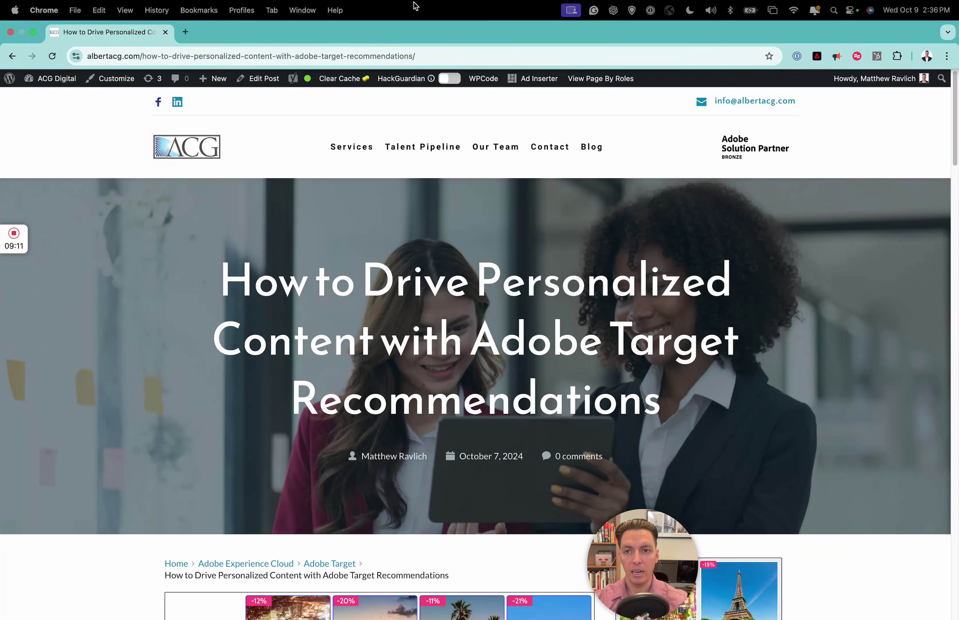
Step: Switch to Firefox with the Adobe Target Catalog Search filtered to the acg_content collection
{"action": "key", "text": "ctrl+Up"}
{"action": "left_click", "coordinate": [353, 63]}
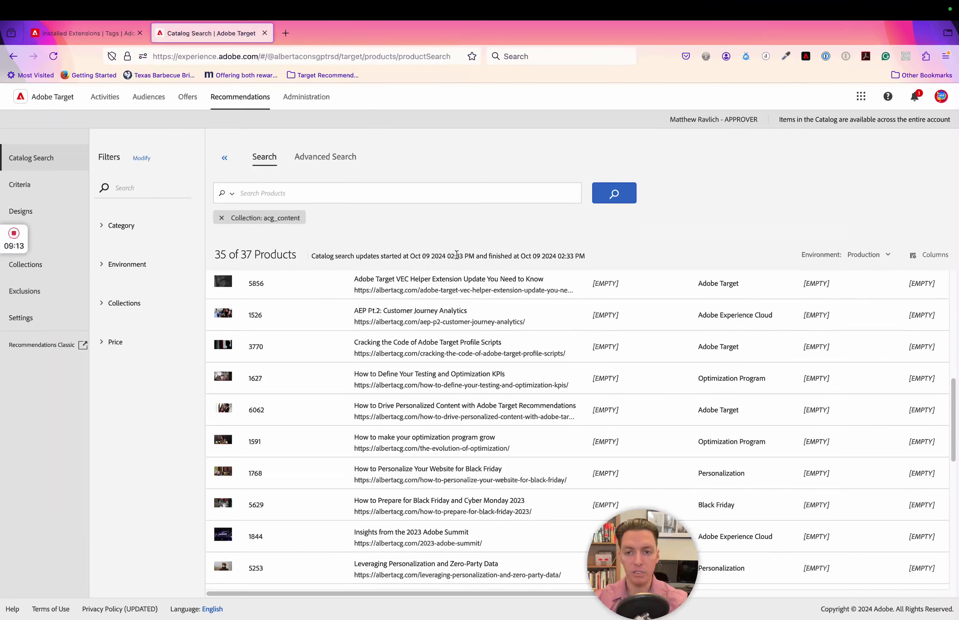